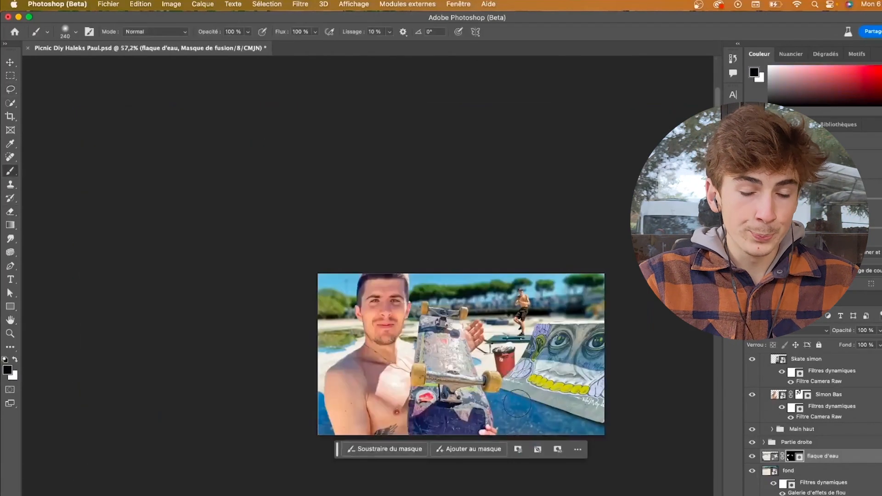
Paint softly on the "flaque d'eau" mask beneath the graffiti ramp, using black with a brush flow of 17%.
{"action": "scroll", "coordinate": [453, 388], "scroll_direction": "up", "scroll_amount": 3}
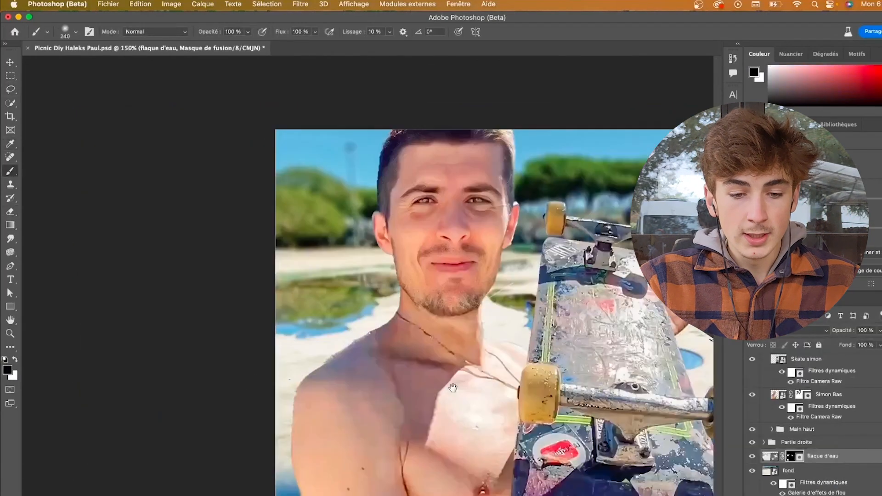
{"action": "scroll", "coordinate": [452, 387], "scroll_direction": "down", "scroll_amount": 2}
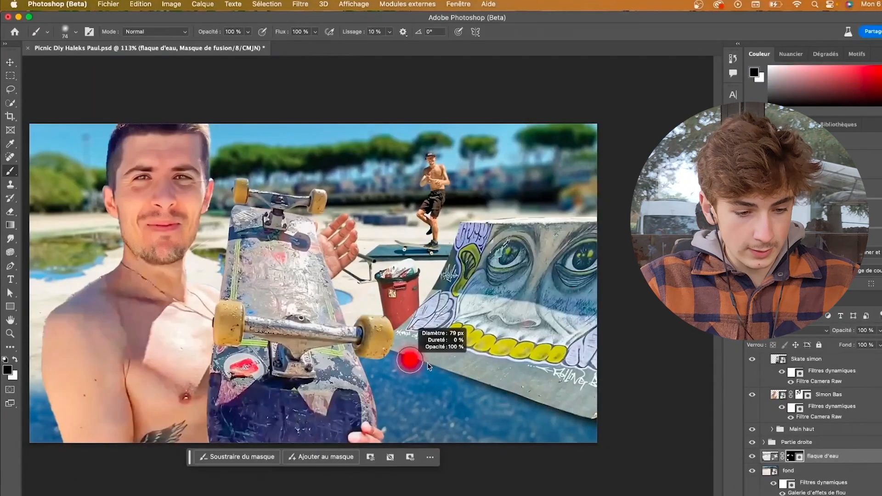
{"action": "left_click", "coordinate": [315, 32]}
{"action": "left_click_drag", "start_coordinate": [317, 45], "coordinate": [274, 45]}
{"action": "left_click_drag", "start_coordinate": [406, 361], "coordinate": [591, 428]}
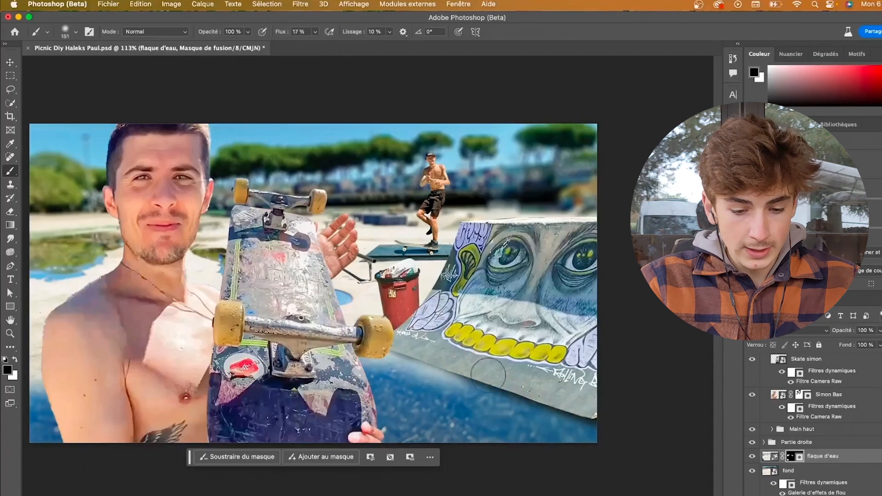
{"action": "scroll", "coordinate": [495, 410], "scroll_direction": "down", "scroll_amount": 3}
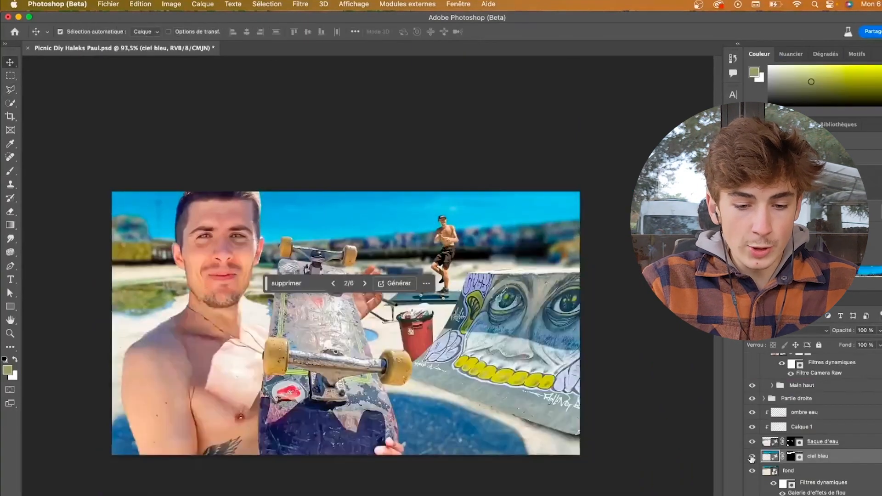
Generate sky content above the background on the "ciel bleu" area using generative fill with the prompt "ciel".
{"action": "double_click", "coordinate": [855, 441]}
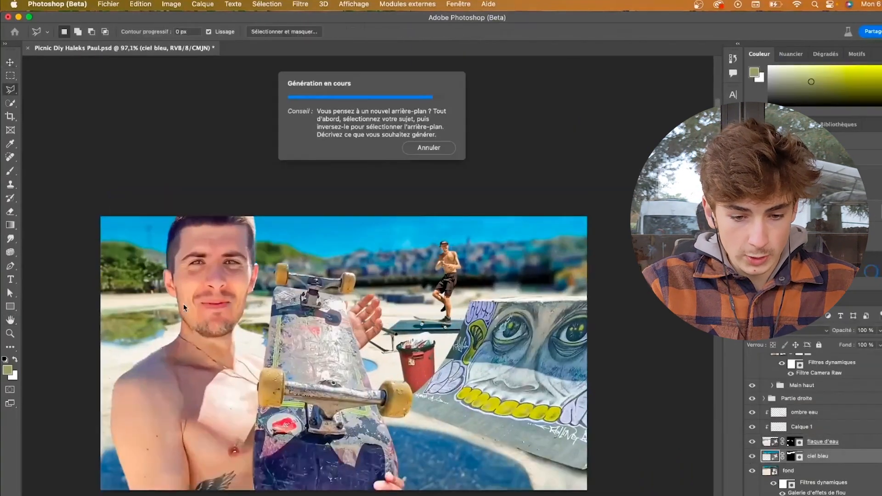
{"action": "left_click", "coordinate": [251, 317]}
{"action": "type", "text": "ciel"}
{"action": "key", "text": "Return"}
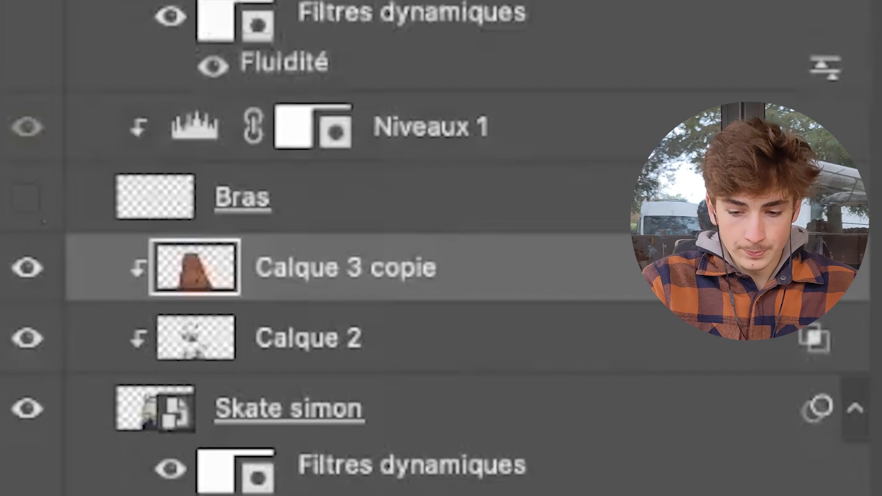
Invert the mask of the rust texture layer "Calque 3 copie" to black.
{"action": "key", "text": "ctrl+i"}
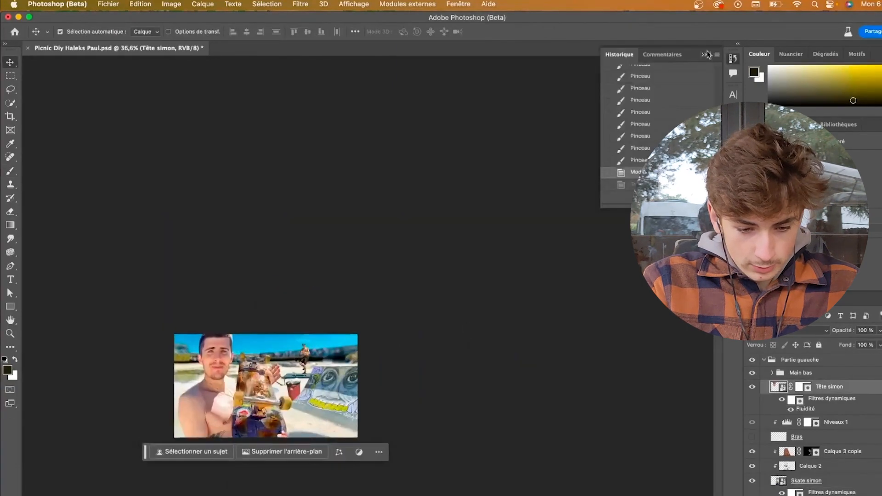
{"action": "left_click", "coordinate": [705, 54]}
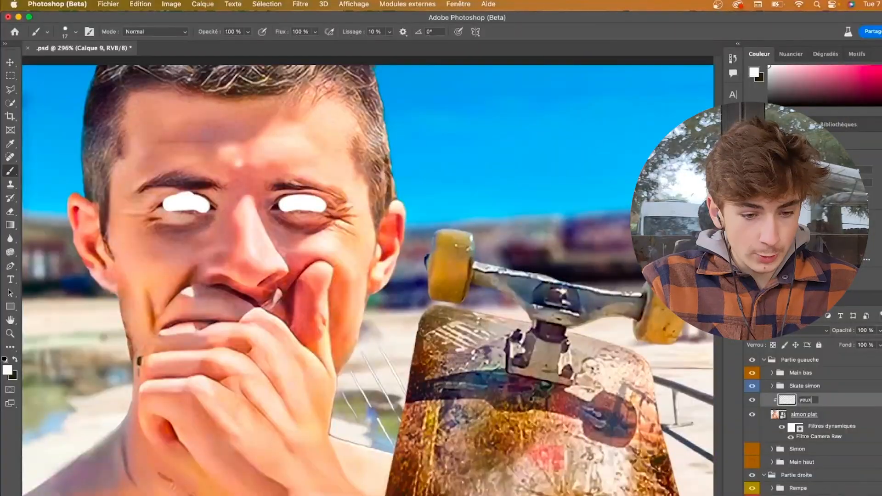
Name the layer with the white eye strokes "yeux".
{"action": "key", "text": "Return"}
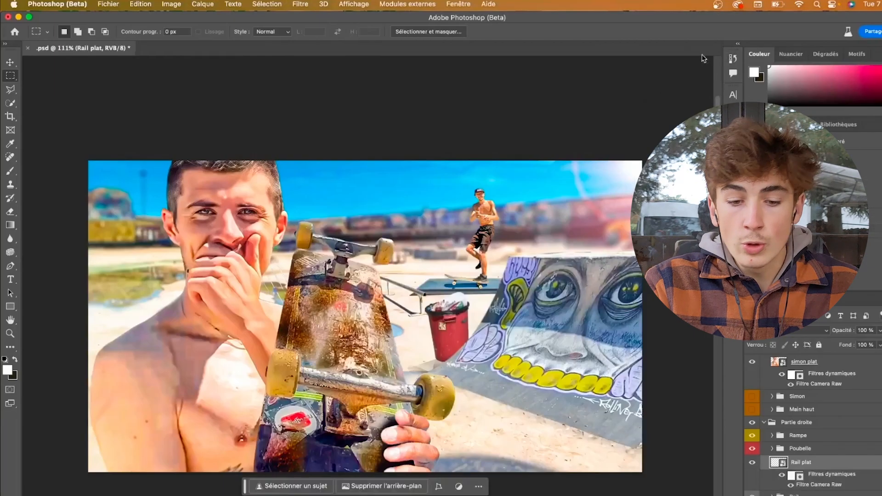
Apply Camera Raw adjustments to the flattened skateboard layer.
{"action": "right_click", "coordinate": [793, 463]}
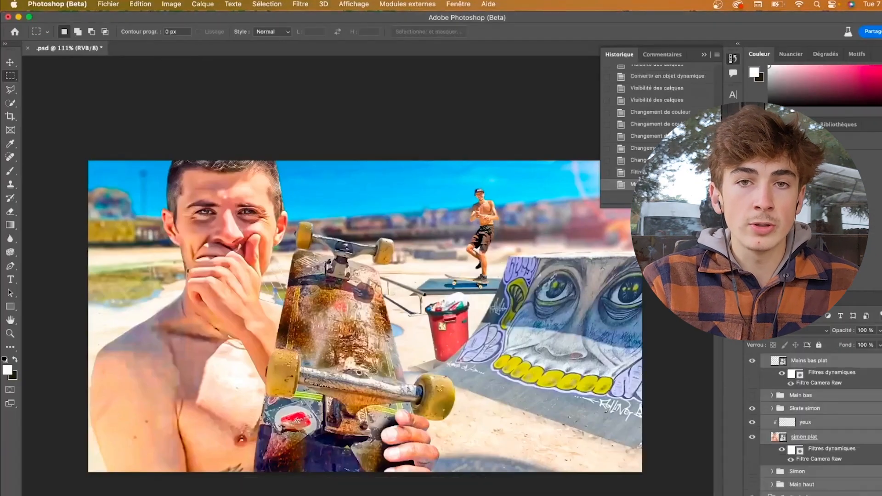
{"action": "left_click", "coordinate": [781, 452]}
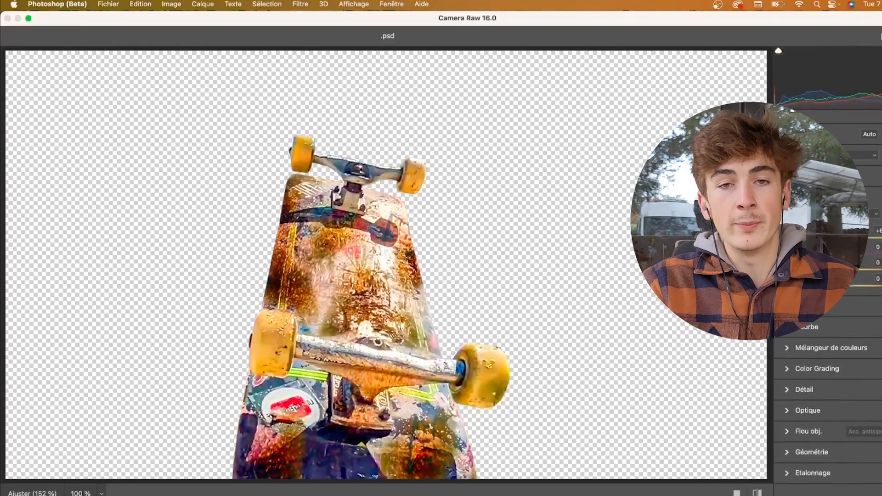
{"action": "left_click", "coordinate": [811, 299]}
{"action": "left_click", "coordinate": [809, 295]}
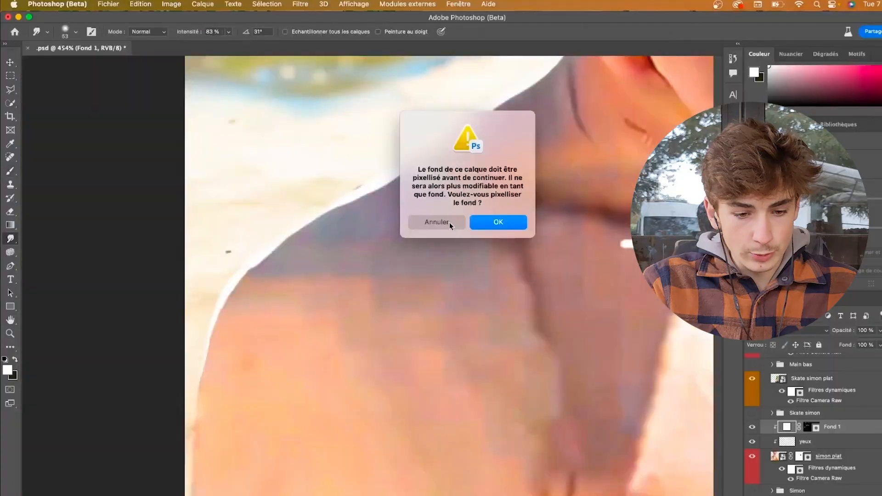
Decline rasterizing the "Fond 1" fill layer and smudge its mask around the man's face at 58% strength.
{"action": "left_click", "coordinate": [449, 223]}
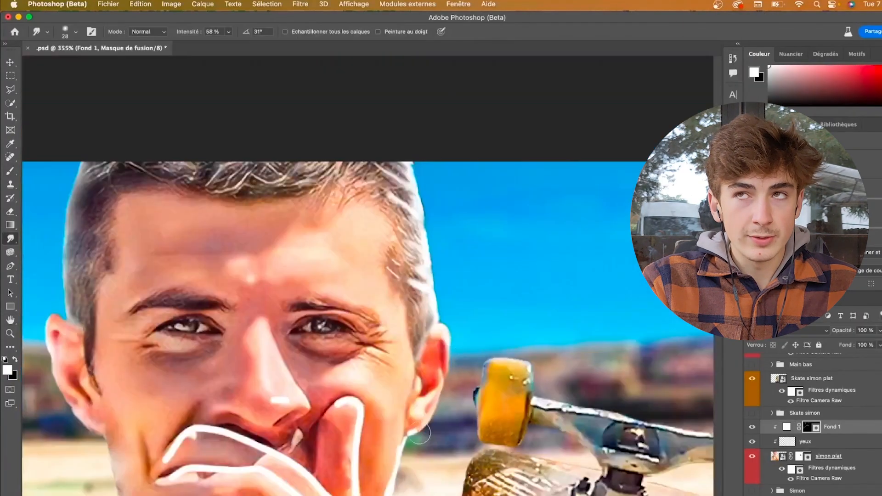
{"action": "scroll", "coordinate": [366, 286], "scroll_direction": "up", "scroll_amount": 3}
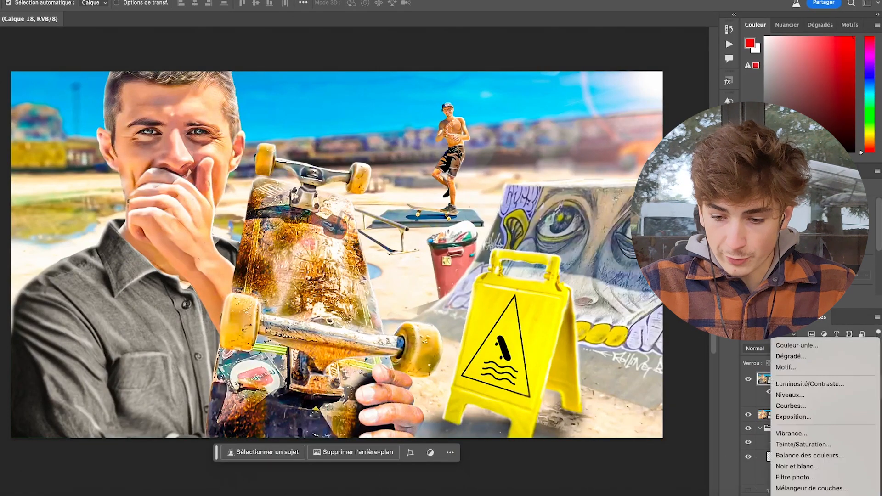
Smudge the white highlight strokes along the shirt's placket on the "Light" layer at 58% strength.
{"action": "scroll", "coordinate": [824, 468], "scroll_direction": "down", "scroll_amount": 3}
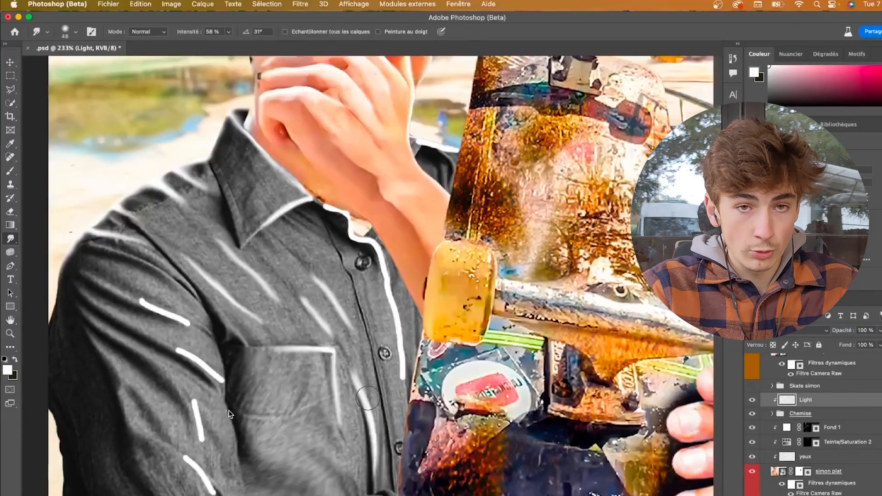
{"action": "left_click_drag", "start_coordinate": [368, 460], "coordinate": [341, 232]}
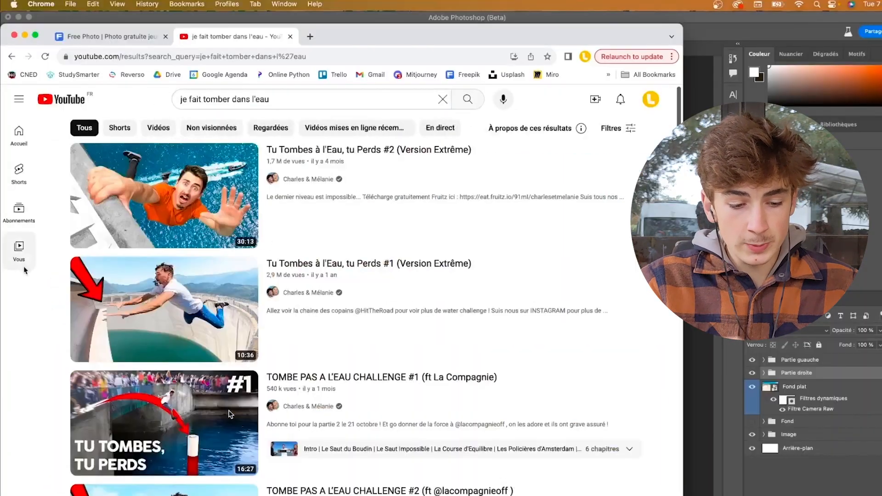
Browse the YouTube results for "je fait tomber dans l'eau" for thumbnail references.
{"action": "scroll", "coordinate": [61, 222], "scroll_direction": "down", "scroll_amount": 20}
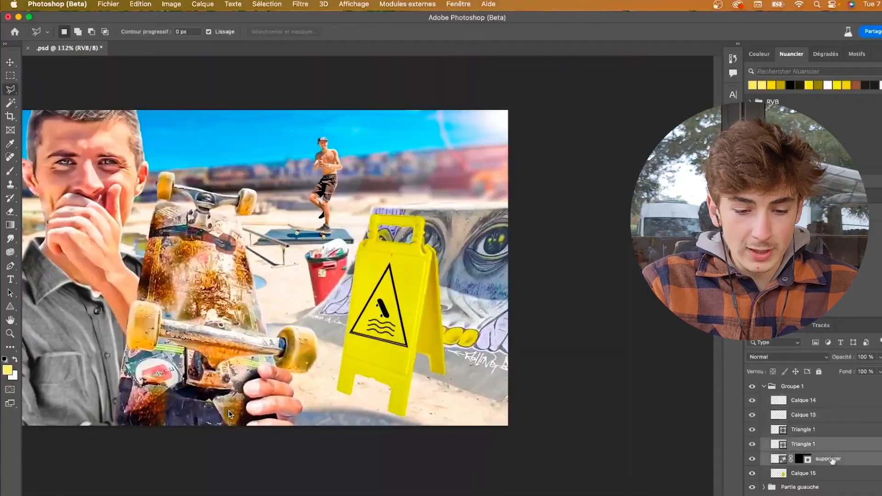
Merge the yellow sign's "supprimer" and "Calque 15" layers, and bring up the properties of the lower "Triangle 1" shape.
{"action": "key", "text": "super+minus"}
{"action": "key", "text": "v"}
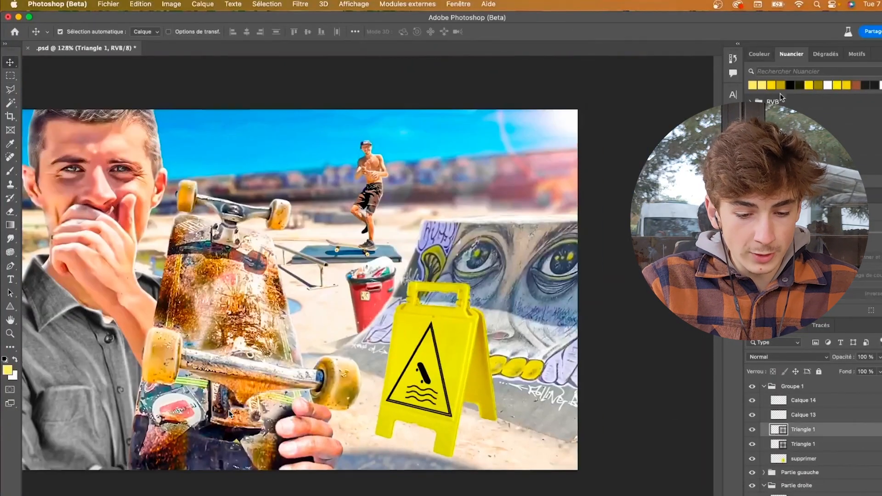
{"action": "left_click", "coordinate": [458, 3]}
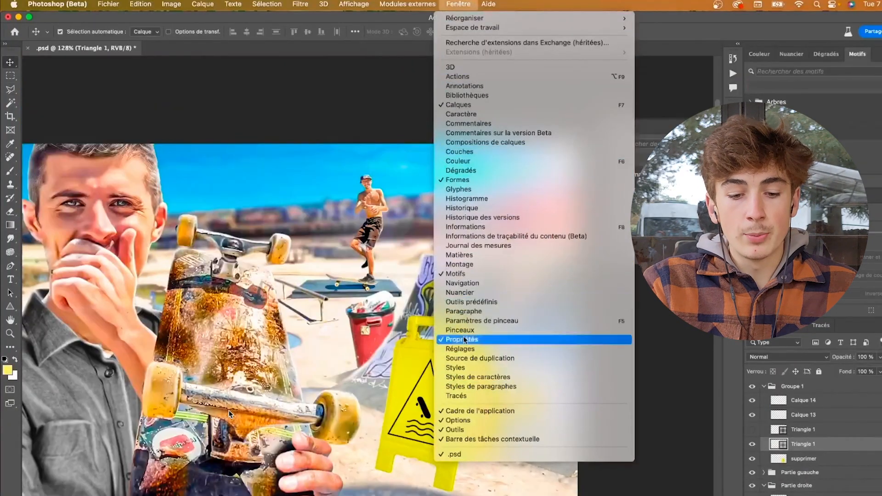
{"action": "left_click", "coordinate": [512, 319]}
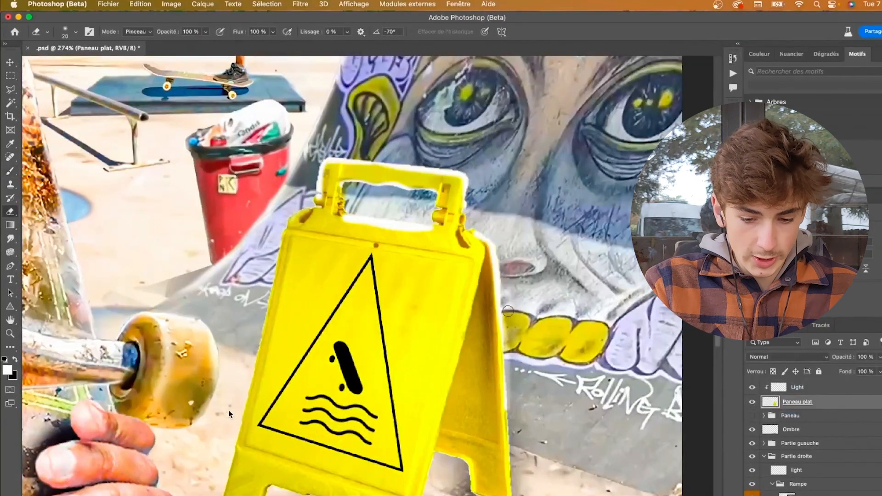
Paint blue with a 110 px brush at 5% flow on "Calque 17", clipped to the layer below it.
{"action": "key", "text": "b"}
{"action": "key", "text": "alt+bracketright"}
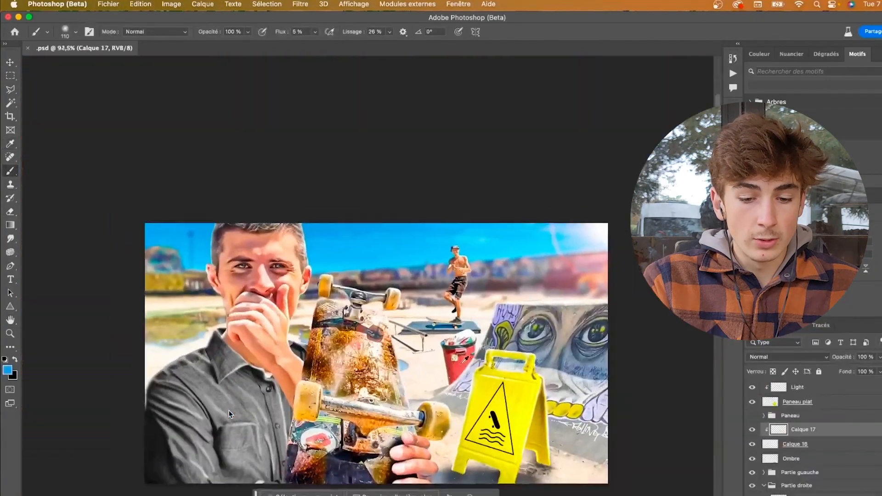
{"action": "scroll", "coordinate": [457, 361], "scroll_direction": "up", "scroll_amount": 2}
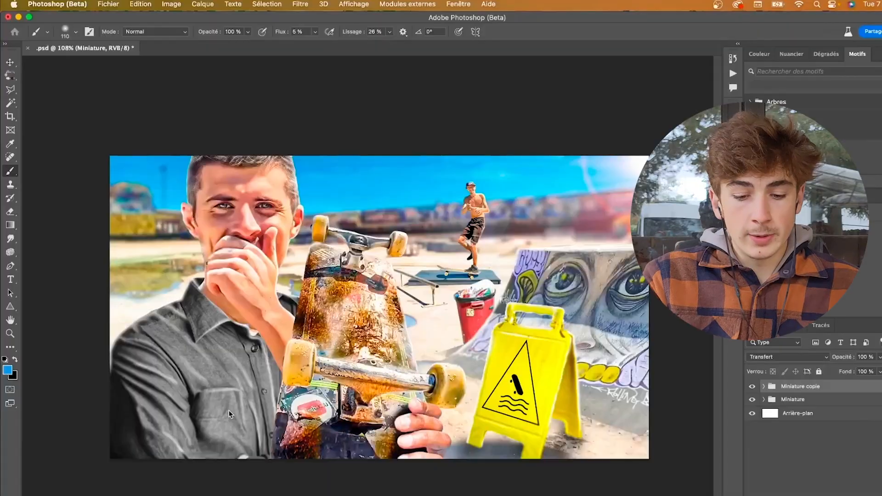
Open Camera Raw on the "Miniature copie" group and set colour mixer saturation to reds -43, oranges +4 and yellows +27.
{"action": "key", "text": "super+shift+a"}
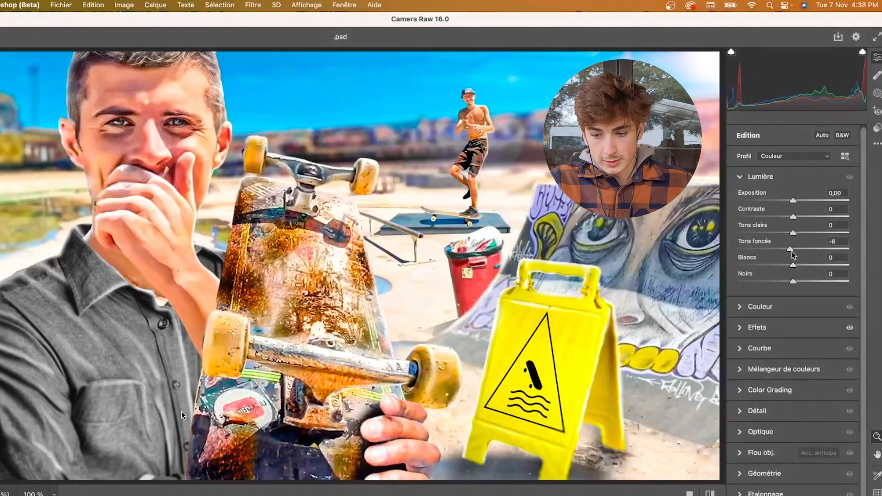
{"action": "left_click", "coordinate": [778, 306]}
{"action": "left_click", "coordinate": [776, 306]}
{"action": "left_click", "coordinate": [775, 338]}
{"action": "left_click", "coordinate": [781, 473]}
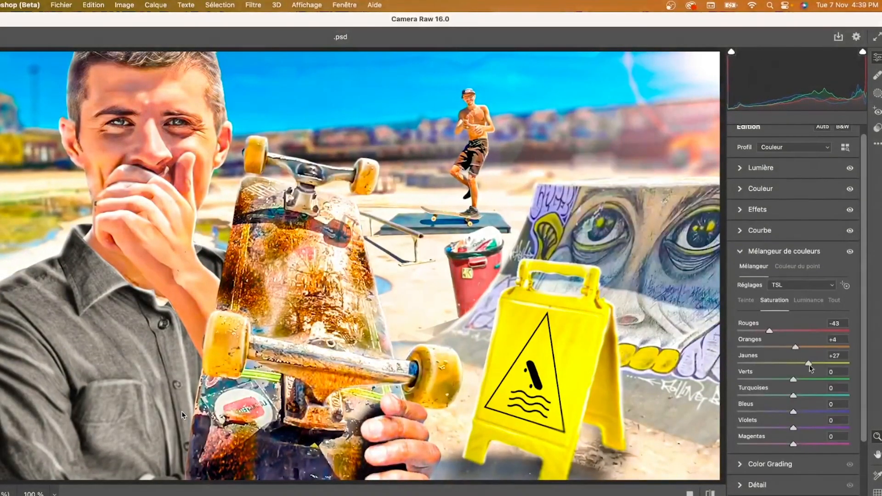
Set the Camera Raw detail values to sharpness 10 and noise reduction 6.
{"action": "scroll", "coordinate": [807, 409], "scroll_direction": "down", "scroll_amount": 1}
{"action": "left_click", "coordinate": [770, 458]}
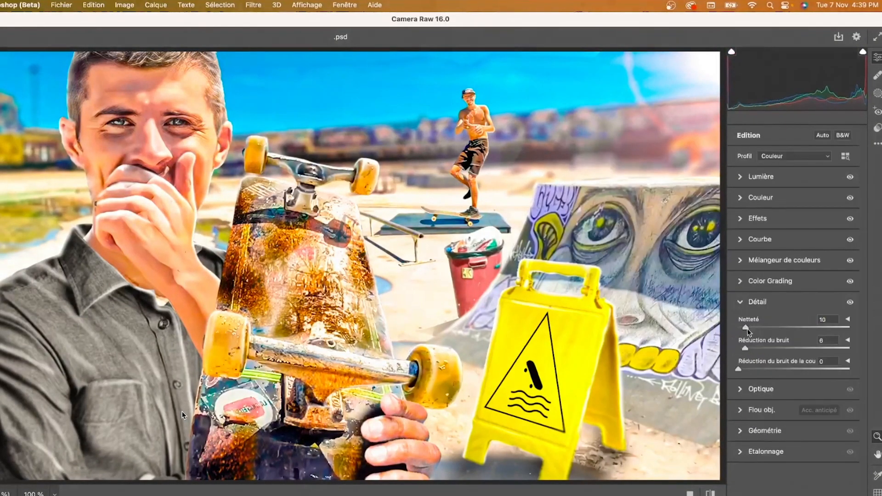